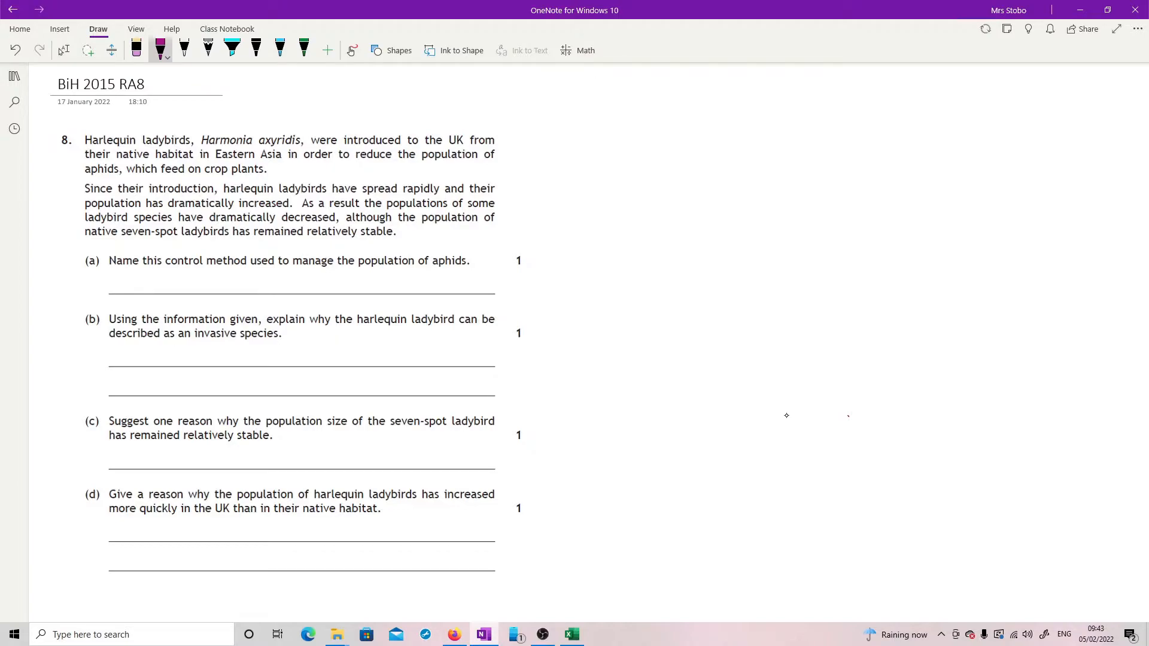
- Handwrite 'Biological Control' in purple ink on the part (a) answer line
{"action": "mouse_move", "coordinate": [135, 274]}
{"action": "left_mouse_down"}
{"action": "mouse_move", "coordinate": [164, 292]}
{"action": "mouse_move", "coordinate": [185, 271]}
{"action": "mouse_move", "coordinate": [212, 291]}
{"action": "mouse_move", "coordinate": [254, 291]}
{"action": "mouse_move", "coordinate": [270, 272]}
{"action": "mouse_move", "coordinate": [296, 292]}
{"action": "mouse_move", "coordinate": [364, 293]}
{"action": "left_mouse_up"}
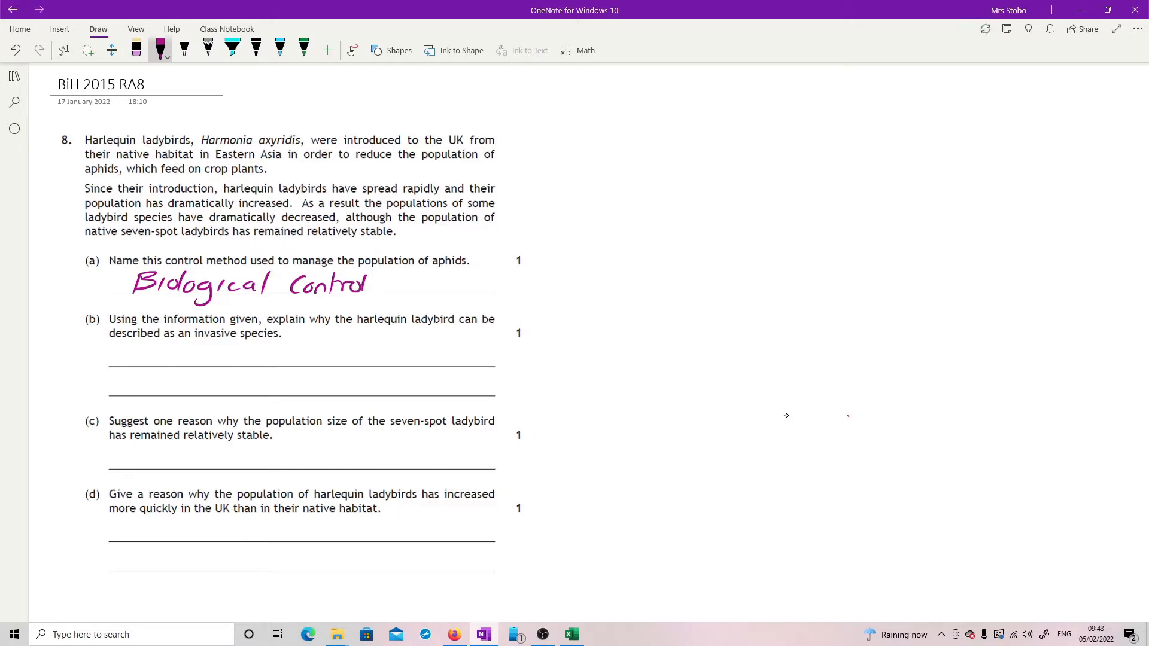
{"action": "left_click", "coordinate": [232, 49]}
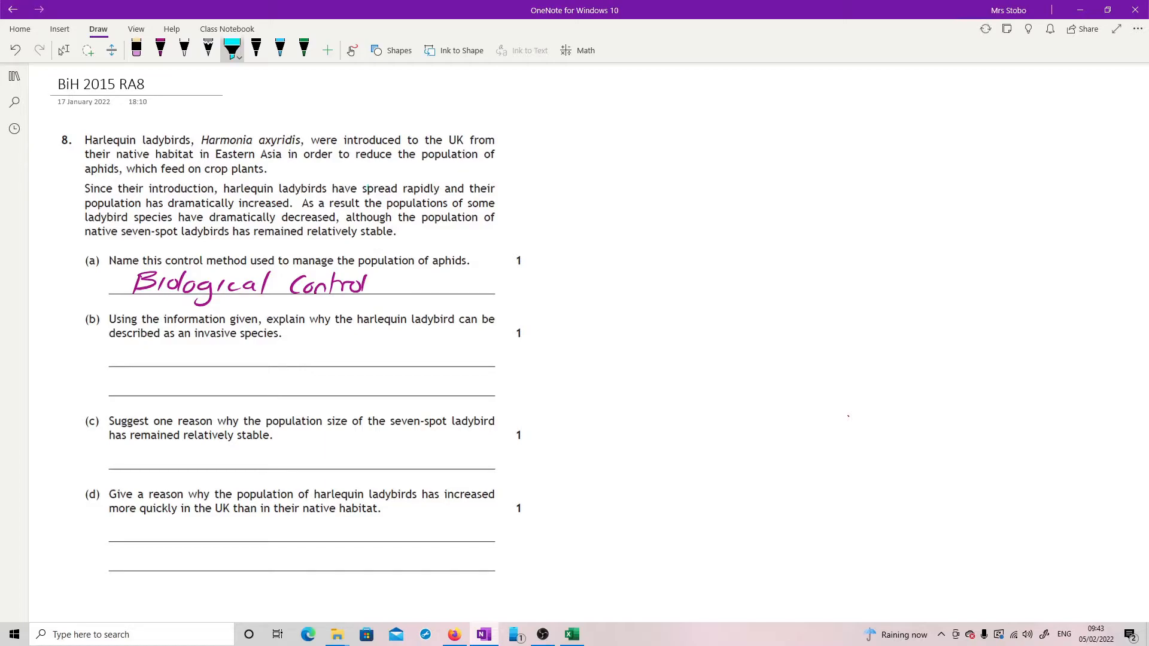
- Highlight 'spread rapidly' and 'populations of some ladybird species have dramatically decreased' in cyan
{"action": "left_click_drag", "start_coordinate": [362, 189], "coordinate": [443, 190]}
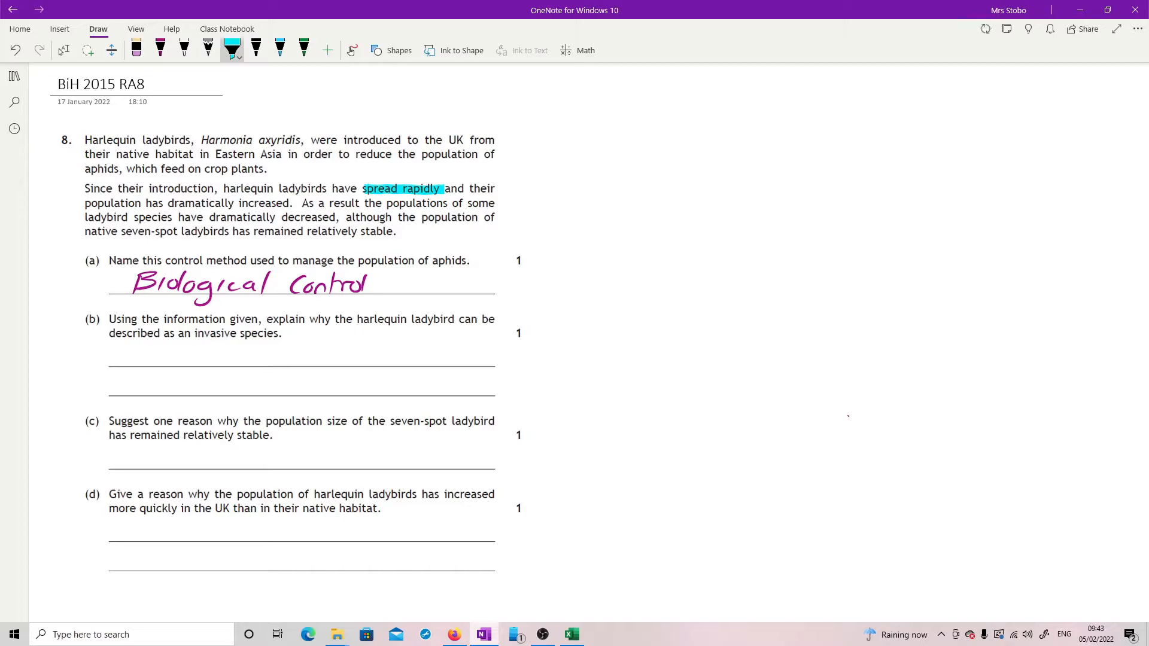
{"action": "left_click_drag", "start_coordinate": [386, 203], "coordinate": [501, 203]}
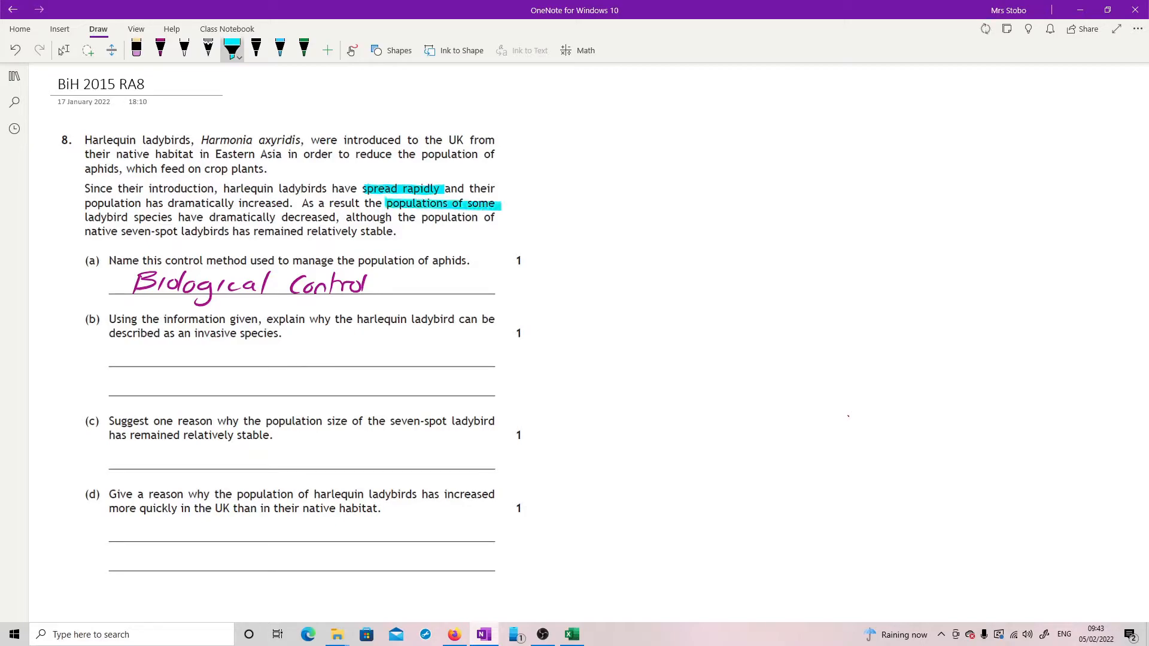
{"action": "left_click_drag", "start_coordinate": [84, 218], "coordinate": [334, 218]}
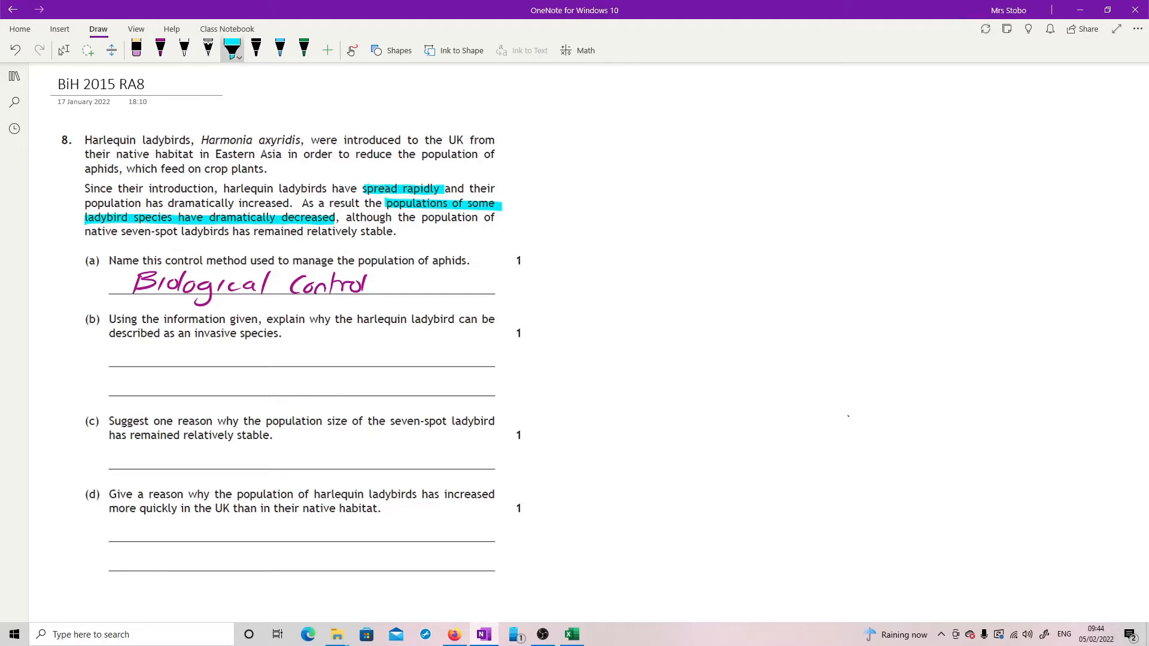
{"action": "left_click", "coordinate": [159, 49]}
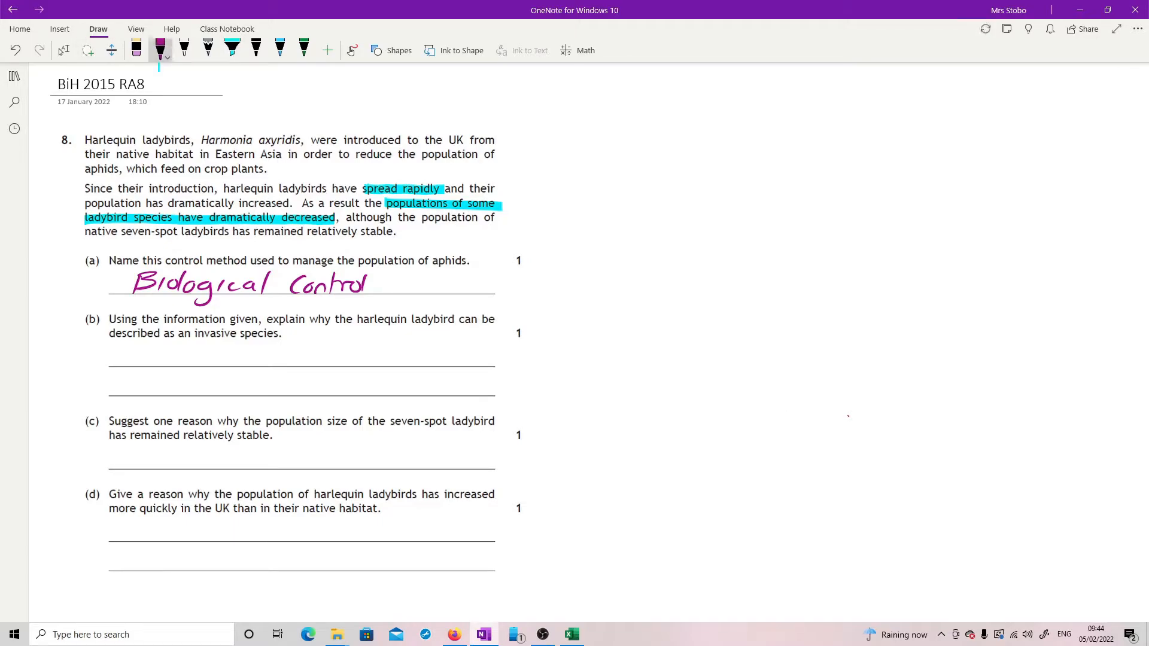
- Write an up-arrow followed by 'population' in purple to the right of part (b)
{"action": "left_click_drag", "start_coordinate": [565, 354], "coordinate": [568, 320]}
{"action": "mouse_move", "coordinate": [554, 335]}
{"action": "left_mouse_down"}
{"action": "mouse_move", "coordinate": [580, 332]}
{"action": "mouse_move", "coordinate": [590, 364]}
{"action": "mouse_move", "coordinate": [641, 349]}
{"action": "mouse_move", "coordinate": [722, 350]}
{"action": "left_mouse_up"}
{"action": "mouse_move", "coordinate": [778, 316]}
{"action": "left_mouse_down"}
{"action": "mouse_move", "coordinate": [766, 352]}
{"action": "mouse_move", "coordinate": [806, 346]}
{"action": "left_mouse_up"}
- Add a down-arrow with 'native population' and '(rapid)' in brackets beneath the first note
{"action": "left_click_drag", "start_coordinate": [806, 337], "coordinate": [853, 348]}
{"action": "mouse_move", "coordinate": [851, 340]}
{"action": "left_mouse_down"}
{"action": "mouse_move", "coordinate": [882, 365]}
{"action": "mouse_move", "coordinate": [952, 343]}
{"action": "left_mouse_up"}
{"action": "mouse_move", "coordinate": [972, 313]}
{"action": "left_mouse_down"}
{"action": "mouse_move", "coordinate": [958, 343]}
{"action": "mouse_move", "coordinate": [994, 339]}
{"action": "left_mouse_up"}
{"action": "left_click_drag", "start_coordinate": [997, 329], "coordinate": [1027, 342]}
{"action": "mouse_move", "coordinate": [589, 368]}
{"action": "left_mouse_down"}
{"action": "mouse_move", "coordinate": [579, 390]}
{"action": "mouse_move", "coordinate": [616, 388]}
{"action": "left_mouse_up"}
{"action": "mouse_move", "coordinate": [618, 383]}
{"action": "left_mouse_down"}
{"action": "mouse_move", "coordinate": [620, 409]}
{"action": "mouse_move", "coordinate": [636, 388]}
{"action": "mouse_move", "coordinate": [655, 387]}
{"action": "left_mouse_up"}
{"action": "left_click_drag", "start_coordinate": [674, 352], "coordinate": [674, 391]}
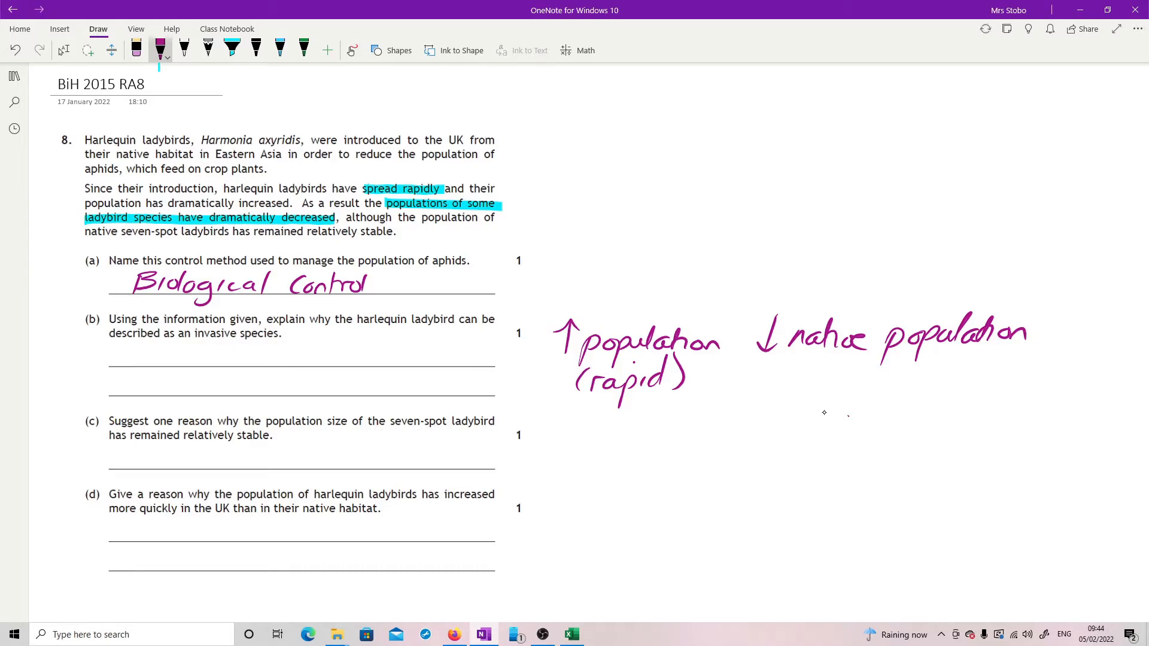
- Write 'different/alternate food source' in purple on the part (c) answer line
{"action": "mouse_move", "coordinate": [113, 454]}
{"action": "left_mouse_down"}
{"action": "mouse_move", "coordinate": [150, 475]}
{"action": "mouse_move", "coordinate": [176, 456]}
{"action": "mouse_move", "coordinate": [219, 463]}
{"action": "left_mouse_up"}
{"action": "mouse_move", "coordinate": [231, 446]}
{"action": "left_mouse_down"}
{"action": "mouse_move", "coordinate": [229, 467]}
{"action": "mouse_move", "coordinate": [303, 463]}
{"action": "mouse_move", "coordinate": [323, 478]}
{"action": "left_mouse_up"}
{"action": "left_click_drag", "start_coordinate": [319, 456], "coordinate": [348, 463]}
{"action": "left_click_drag", "start_coordinate": [347, 457], "coordinate": [454, 462]}
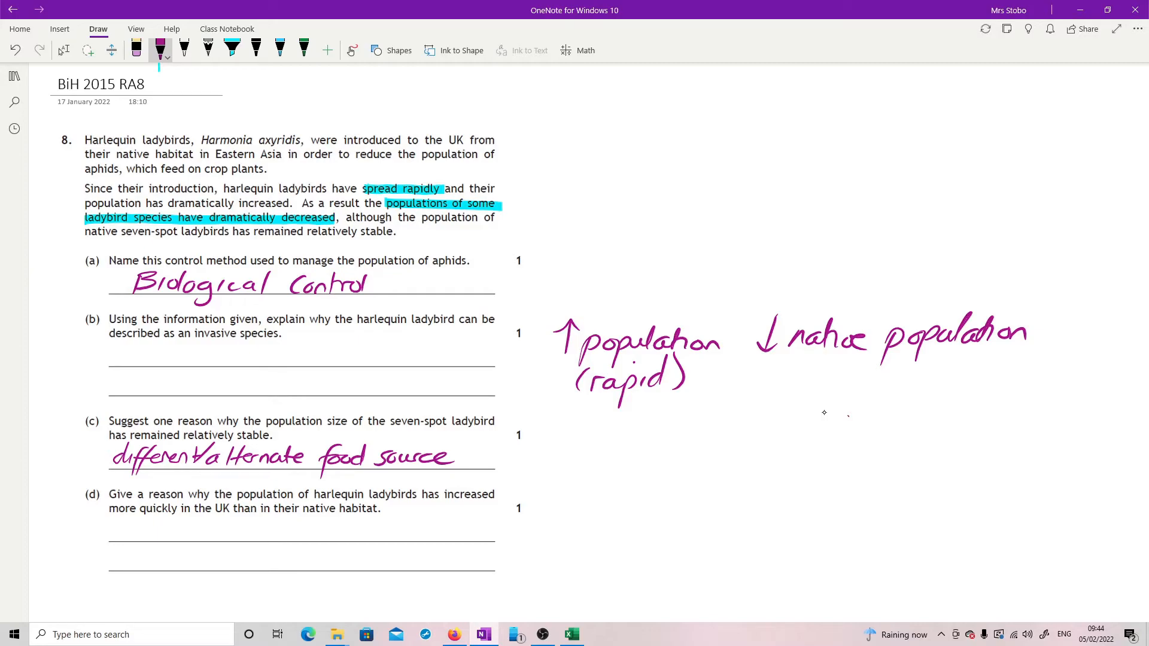
- Draw a connecting line rightward and write the side note 'not competing.'
{"action": "left_click_drag", "start_coordinate": [489, 456], "coordinate": [600, 463]}
{"action": "mouse_move", "coordinate": [616, 438]}
{"action": "left_mouse_down"}
{"action": "mouse_move", "coordinate": [627, 456]}
{"action": "mouse_move", "coordinate": [675, 469]}
{"action": "left_mouse_up"}
{"action": "left_click_drag", "start_coordinate": [679, 457], "coordinate": [713, 478]}
{"action": "mouse_move", "coordinate": [718, 458]}
{"action": "left_mouse_down"}
{"action": "mouse_move", "coordinate": [773, 462]}
{"action": "mouse_move", "coordinate": [770, 484]}
{"action": "left_mouse_up"}
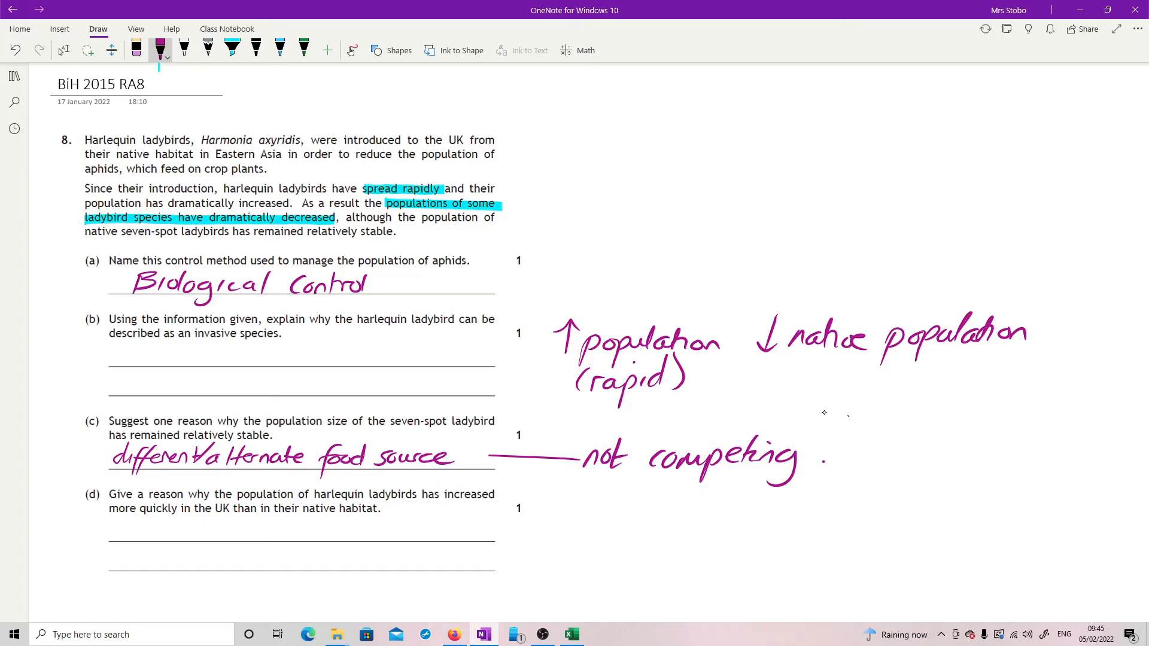
- Draw graph axes at top right with an S-shaped growth curve and circle its plateau
{"action": "mouse_move", "coordinate": [634, 129]}
{"action": "left_mouse_down"}
{"action": "mouse_move", "coordinate": [656, 130]}
{"action": "mouse_move", "coordinate": [622, 235]}
{"action": "mouse_move", "coordinate": [791, 236]}
{"action": "mouse_move", "coordinate": [781, 243]}
{"action": "left_mouse_up"}
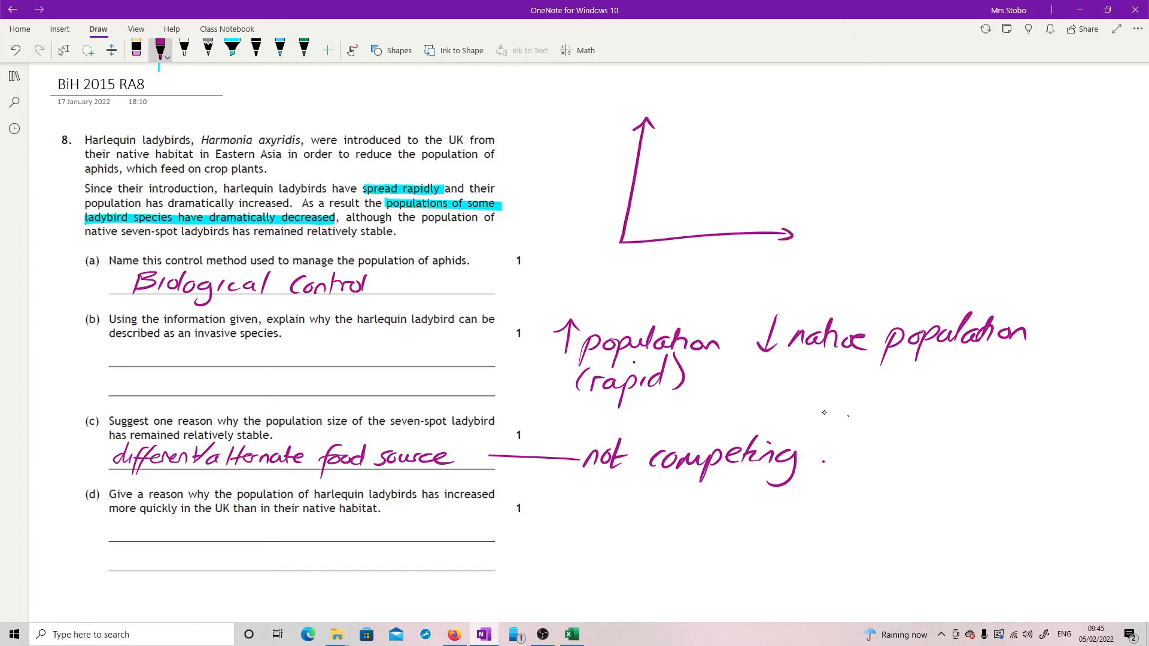
{"action": "mouse_move", "coordinate": [628, 230]}
{"action": "left_mouse_down"}
{"action": "mouse_move", "coordinate": [736, 164]}
{"action": "mouse_move", "coordinate": [820, 142]}
{"action": "left_mouse_up"}
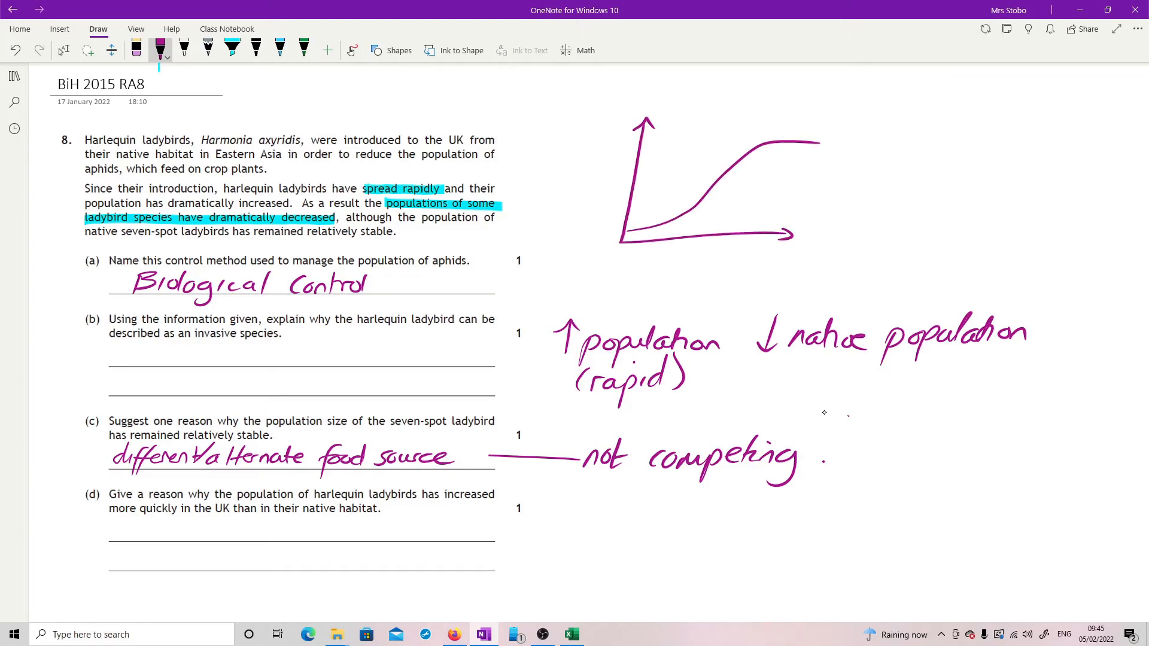
{"action": "left_click_drag", "start_coordinate": [749, 131], "coordinate": [754, 135]}
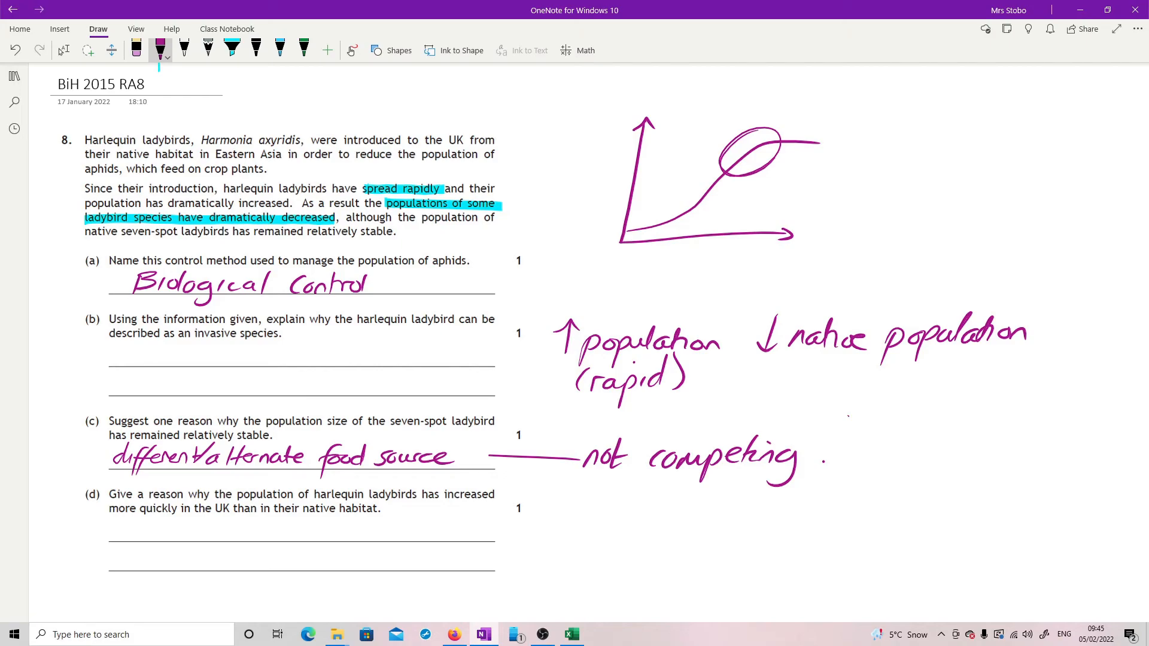
- Write 'less competitors / predators' in purple on the first part (d) answer line
{"action": "mouse_move", "coordinate": [131, 519]}
{"action": "left_mouse_down"}
{"action": "mouse_move", "coordinate": [122, 542]}
{"action": "mouse_move", "coordinate": [136, 542]}
{"action": "left_mouse_up"}
{"action": "mouse_move", "coordinate": [160, 528]}
{"action": "left_mouse_down"}
{"action": "mouse_move", "coordinate": [150, 543]}
{"action": "mouse_move", "coordinate": [221, 540]}
{"action": "left_mouse_up"}
{"action": "mouse_move", "coordinate": [219, 528]}
{"action": "left_mouse_down"}
{"action": "mouse_move", "coordinate": [221, 554]}
{"action": "mouse_move", "coordinate": [253, 541]}
{"action": "left_mouse_up"}
{"action": "mouse_move", "coordinate": [261, 530]}
{"action": "left_mouse_down"}
{"action": "mouse_move", "coordinate": [334, 555]}
{"action": "mouse_move", "coordinate": [372, 540]}
{"action": "left_mouse_up"}
{"action": "mouse_move", "coordinate": [387, 520]}
{"action": "left_mouse_down"}
{"action": "mouse_move", "coordinate": [378, 545]}
{"action": "mouse_move", "coordinate": [410, 544]}
{"action": "left_mouse_up"}
{"action": "left_click_drag", "start_coordinate": [407, 532], "coordinate": [447, 548]}
- Continue with 'parasites / disease' on the second part (d) answer line
{"action": "mouse_move", "coordinate": [131, 563]}
{"action": "left_mouse_down"}
{"action": "mouse_move", "coordinate": [123, 586]}
{"action": "mouse_move", "coordinate": [193, 575]}
{"action": "left_mouse_up"}
{"action": "mouse_move", "coordinate": [201, 553]}
{"action": "left_mouse_down"}
{"action": "mouse_move", "coordinate": [196, 578]}
{"action": "mouse_move", "coordinate": [197, 567]}
{"action": "left_mouse_up"}
{"action": "left_click_drag", "start_coordinate": [206, 567], "coordinate": [236, 588]}
{"action": "mouse_move", "coordinate": [284, 548]}
{"action": "left_mouse_down"}
{"action": "mouse_move", "coordinate": [275, 569]}
{"action": "mouse_move", "coordinate": [297, 569]}
{"action": "left_mouse_up"}
{"action": "mouse_move", "coordinate": [311, 557]}
{"action": "left_mouse_down"}
{"action": "mouse_move", "coordinate": [300, 571]}
{"action": "mouse_move", "coordinate": [336, 559]}
{"action": "mouse_move", "coordinate": [325, 567]}
{"action": "left_mouse_up"}
{"action": "mouse_move", "coordinate": [351, 559]}
{"action": "left_mouse_down"}
{"action": "mouse_move", "coordinate": [343, 569]}
{"action": "mouse_move", "coordinate": [365, 568]}
{"action": "left_mouse_up"}
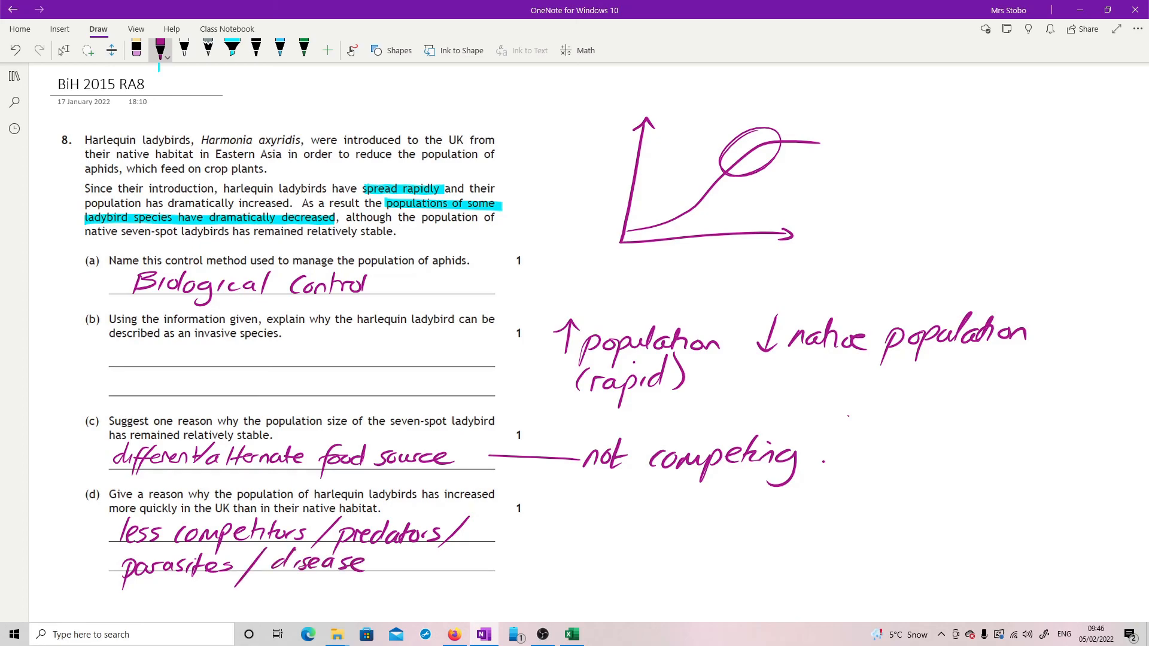